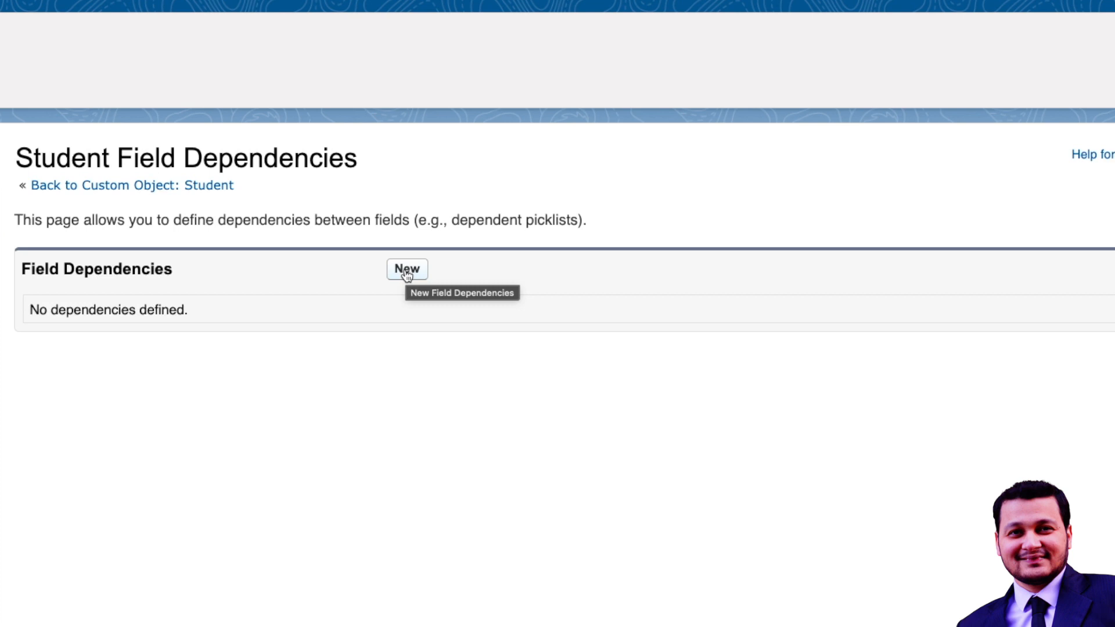
Create a new field dependency on Student with Subject as the controlling field and Multi Select Picklist as the dependent field.
{"action": "left_click", "coordinate": [406, 270]}
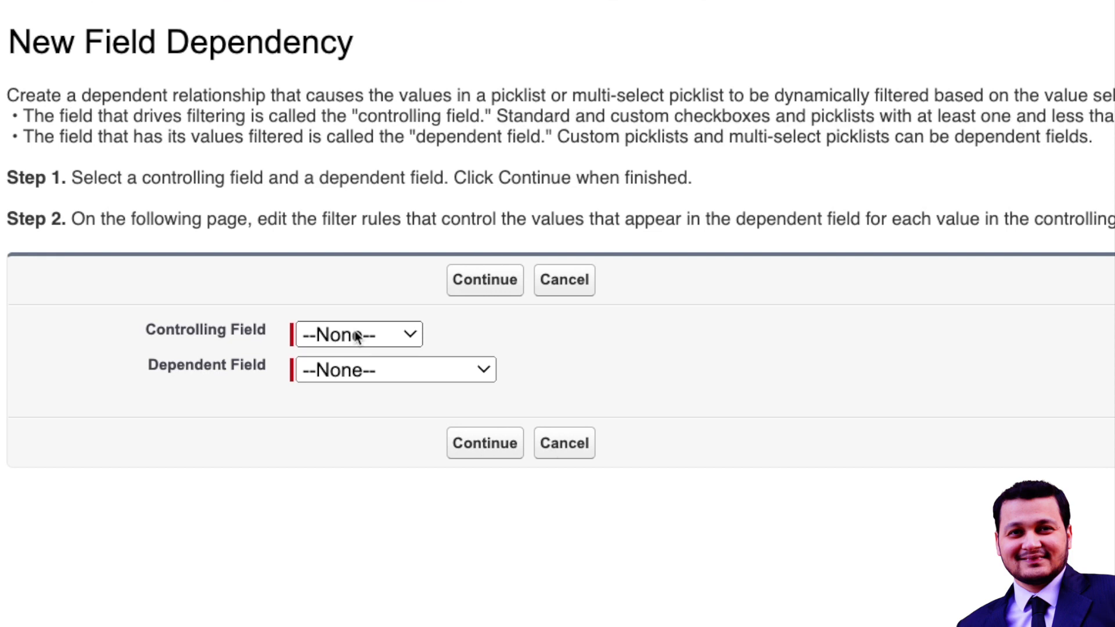
{"action": "left_click", "coordinate": [357, 337]}
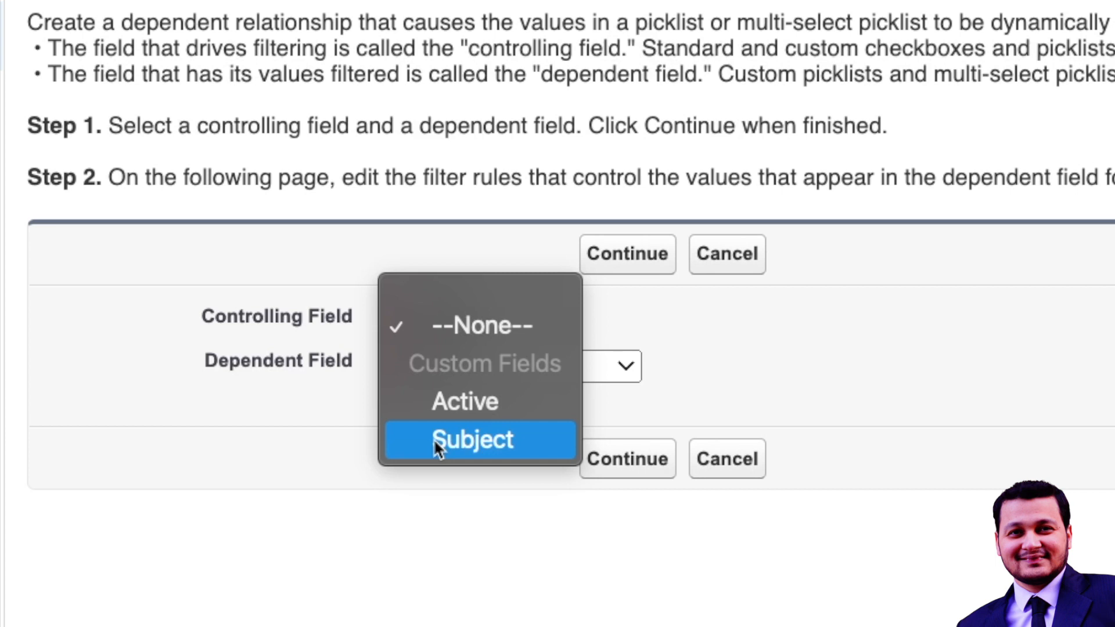
{"action": "left_click", "coordinate": [434, 438]}
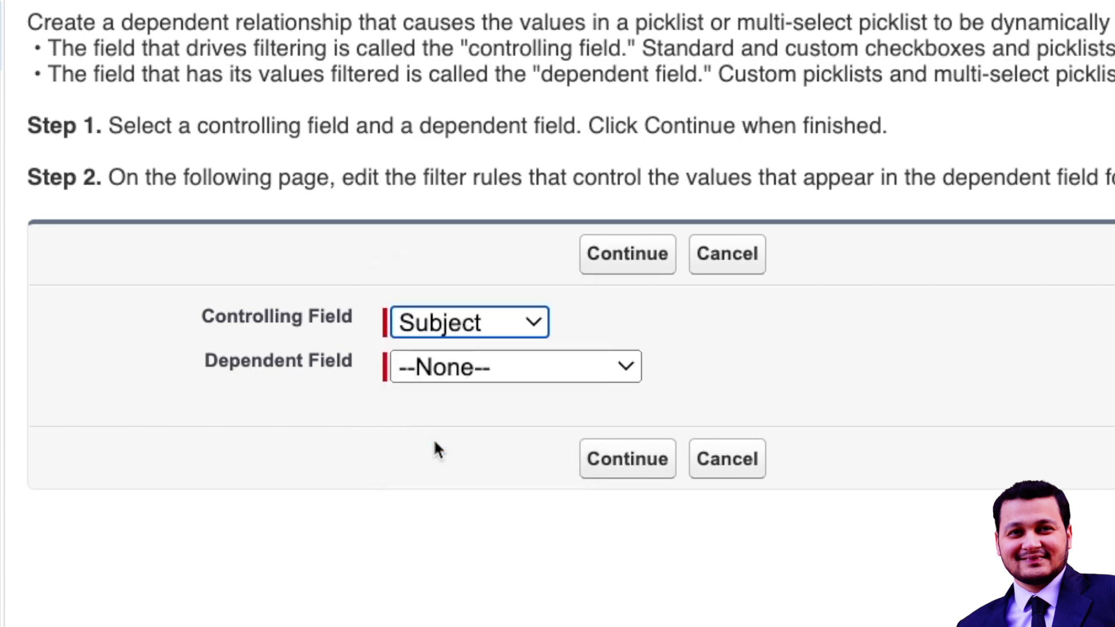
{"action": "left_click", "coordinate": [471, 372]}
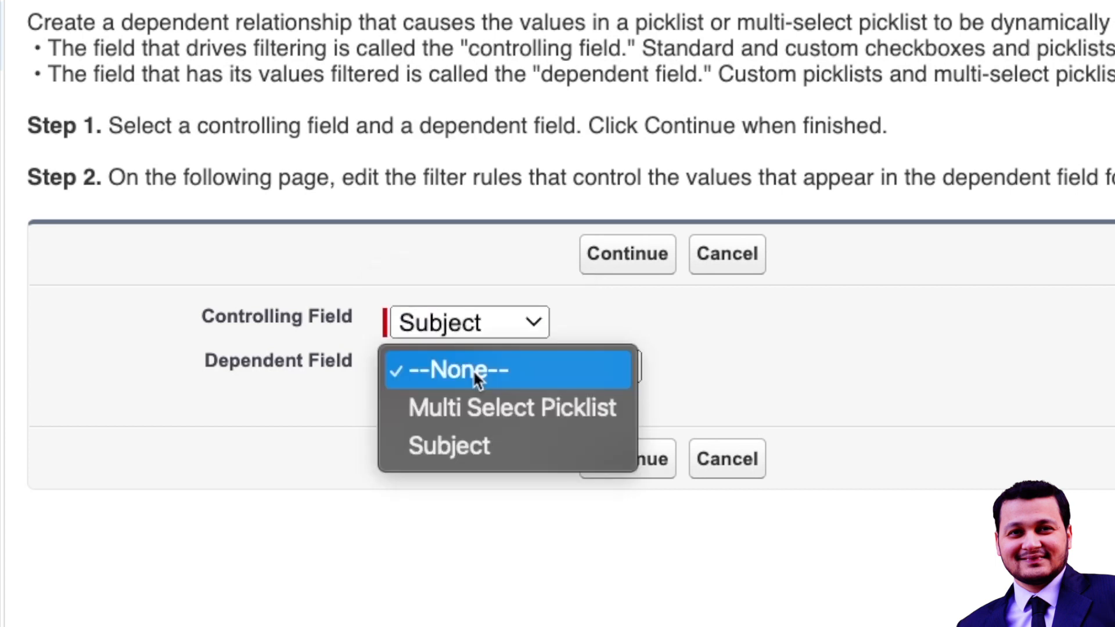
{"action": "left_click", "coordinate": [467, 419]}
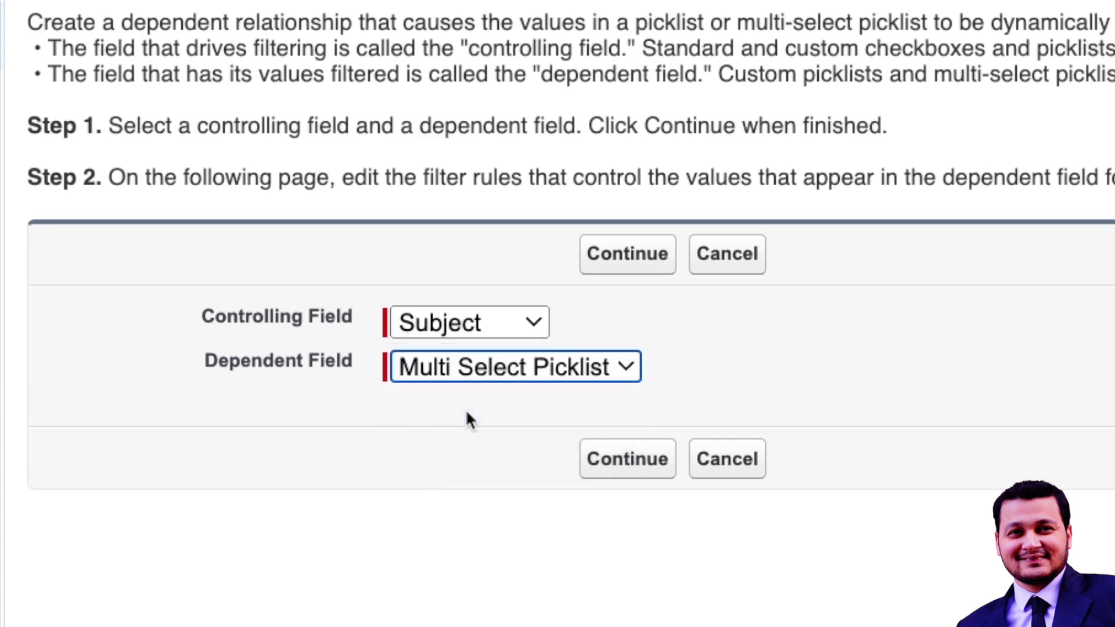
{"action": "left_click", "coordinate": [601, 259]}
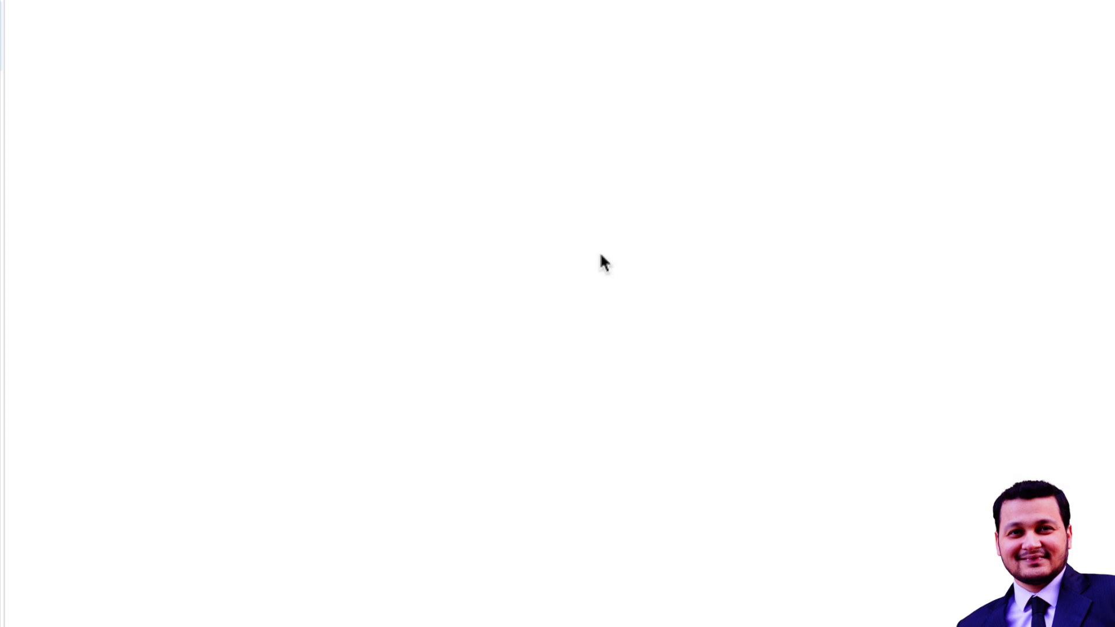
Include Value 2 and Value 3 of the Multi Select Picklist for the Computers subject.
{"action": "scroll", "coordinate": [602, 256], "scroll_direction": "down", "scroll_amount": 1}
{"action": "scroll", "coordinate": [600, 363], "scroll_direction": "down", "scroll_amount": 3}
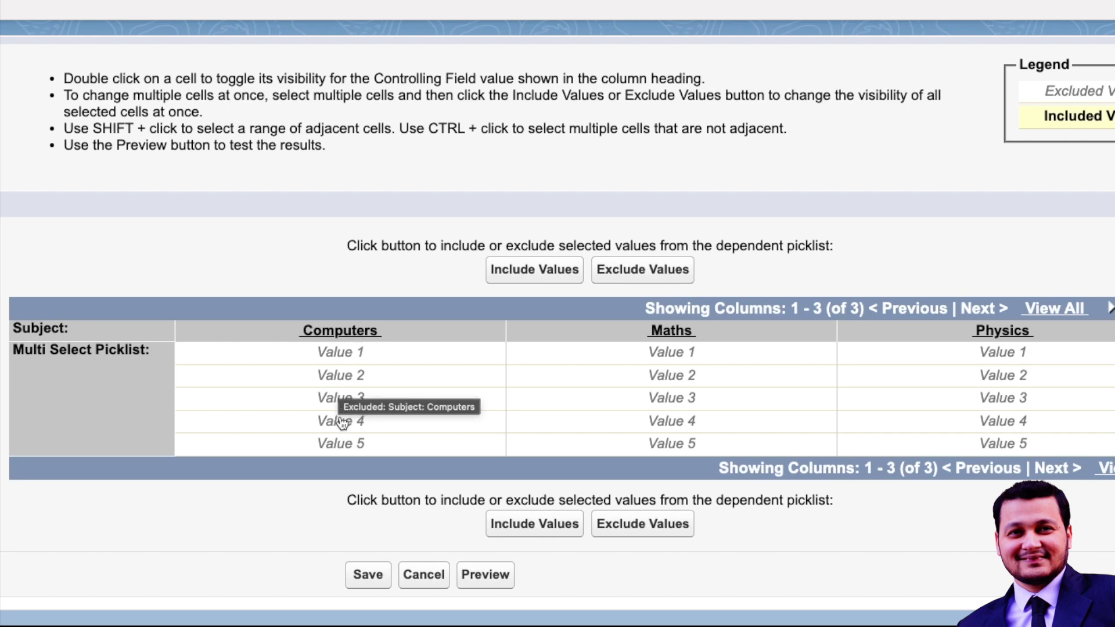
{"action": "left_click", "coordinate": [375, 379]}
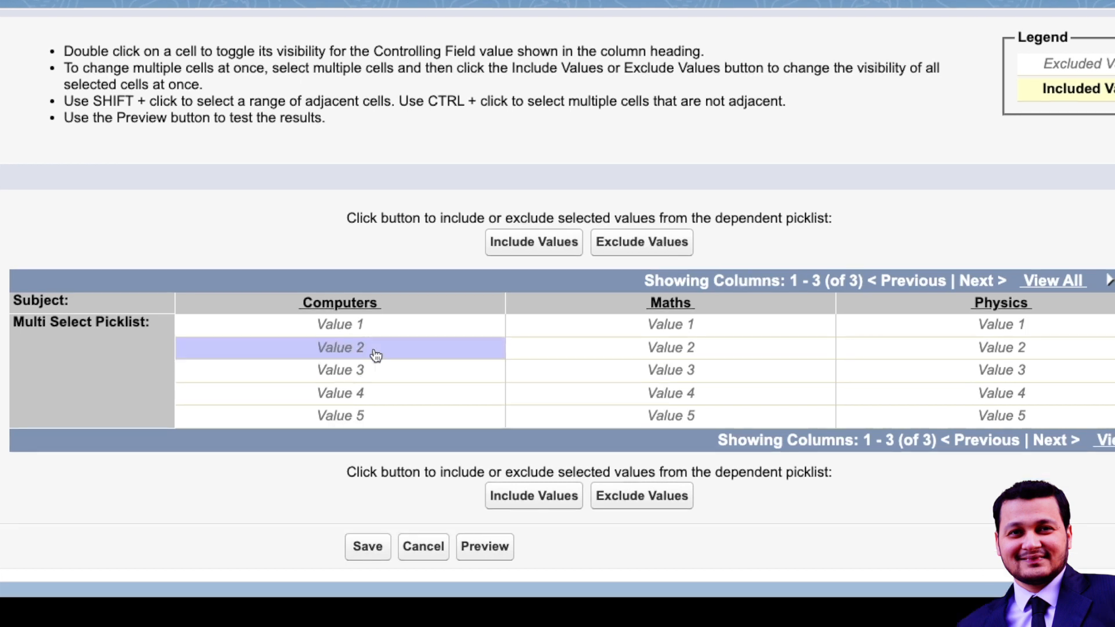
{"action": "left_click", "coordinate": [533, 243]}
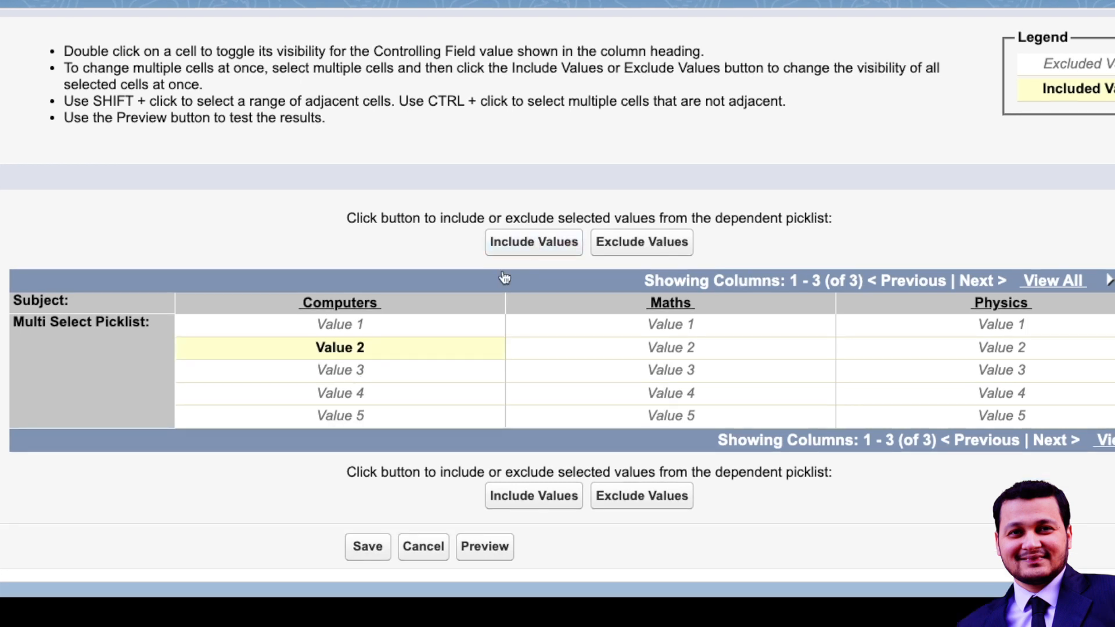
{"action": "left_click", "coordinate": [386, 373]}
{"action": "left_click", "coordinate": [524, 249]}
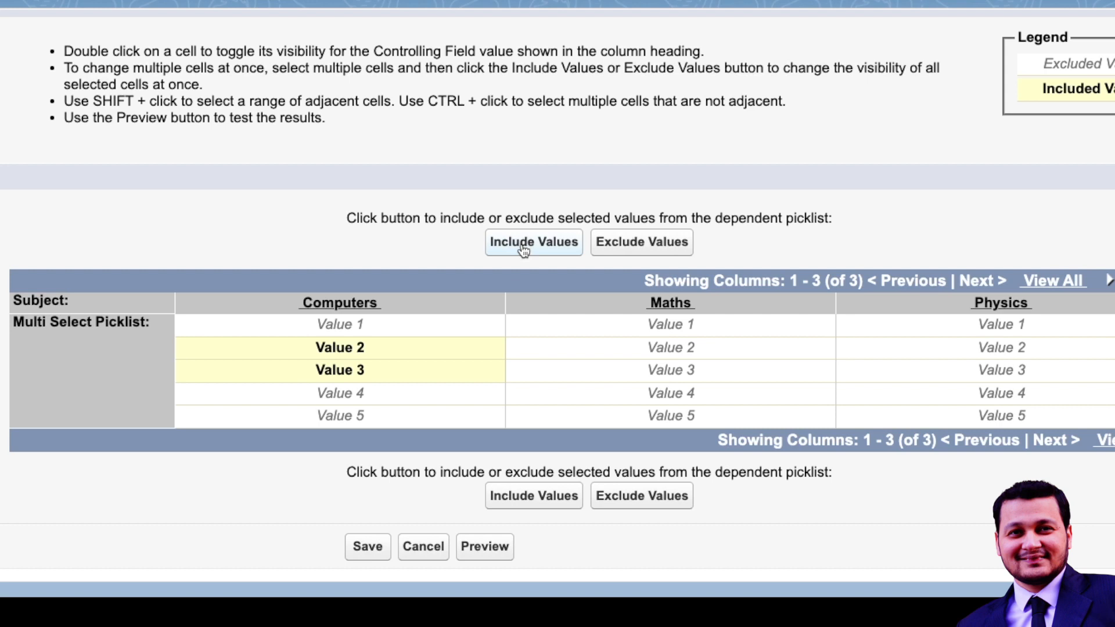
Include Value 1 for the Maths subject, and Value 4 and Value 5 for the Physics subject.
{"action": "left_click", "coordinate": [688, 325]}
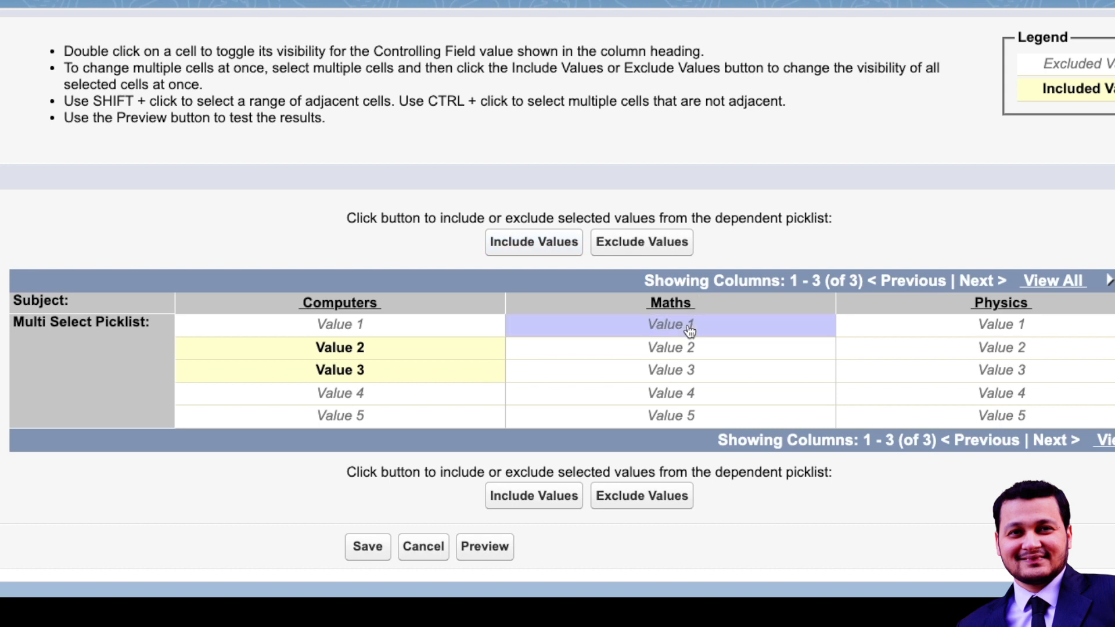
{"action": "left_click", "coordinate": [534, 247]}
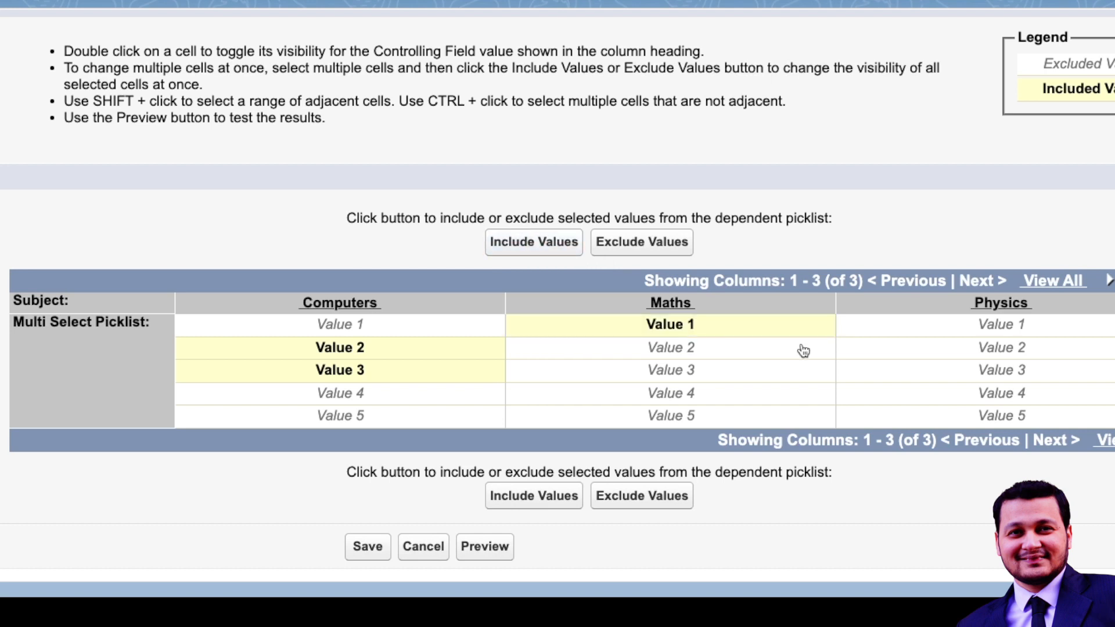
{"action": "left_click", "coordinate": [989, 395]}
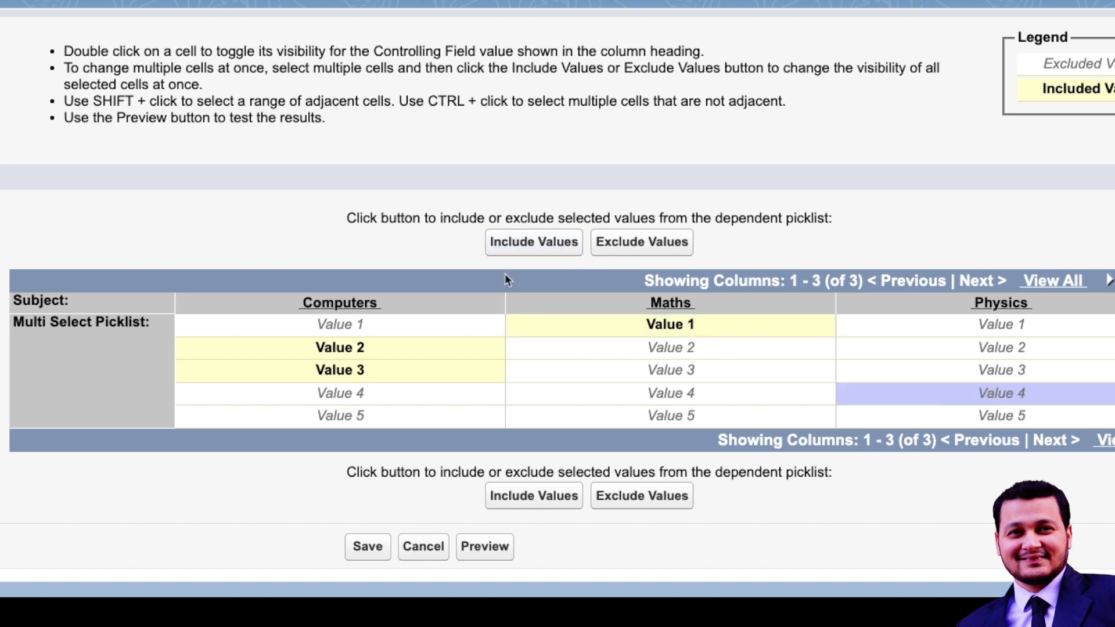
{"action": "left_click", "coordinate": [554, 245]}
{"action": "left_click", "coordinate": [916, 418]}
{"action": "left_click", "coordinate": [563, 243]}
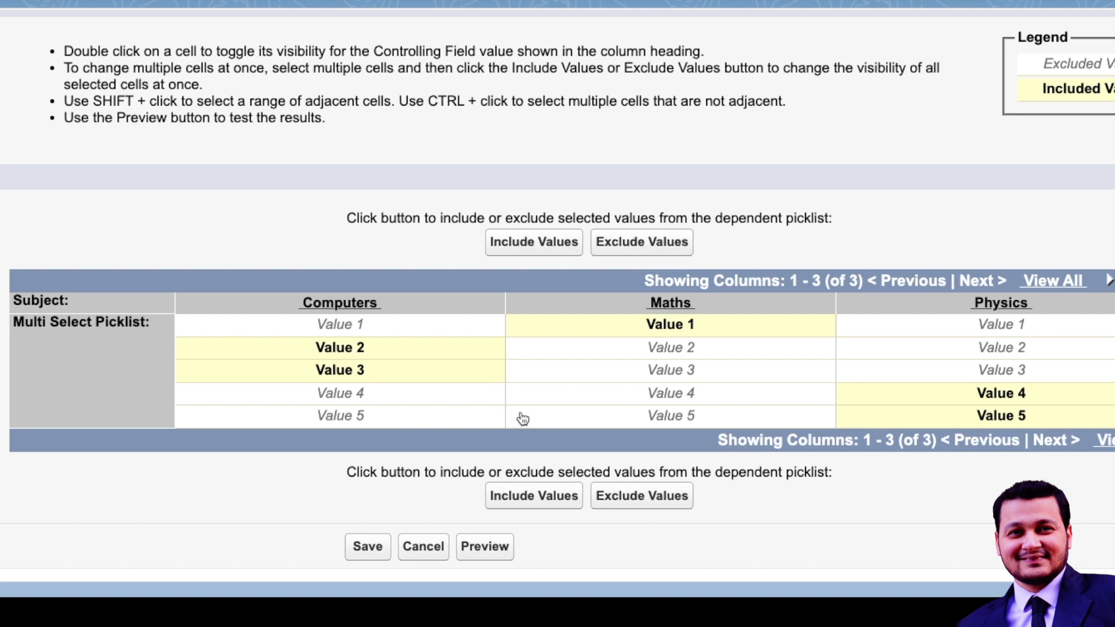
Exclude Value 5 from the Physics subject and include it again.
{"action": "left_click", "coordinate": [899, 422]}
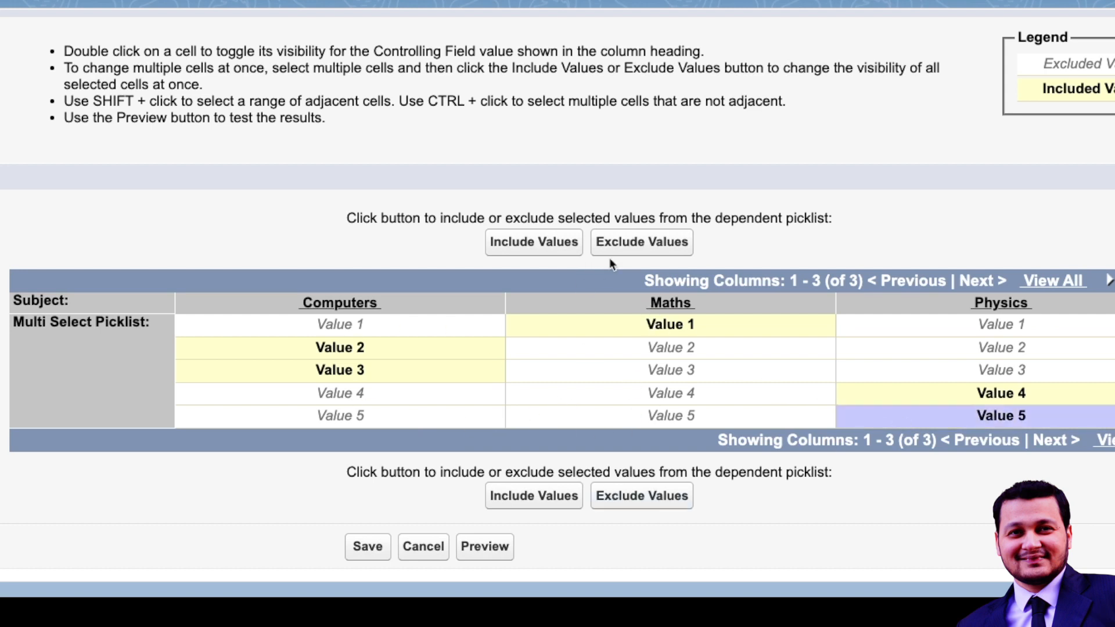
{"action": "left_click", "coordinate": [640, 244]}
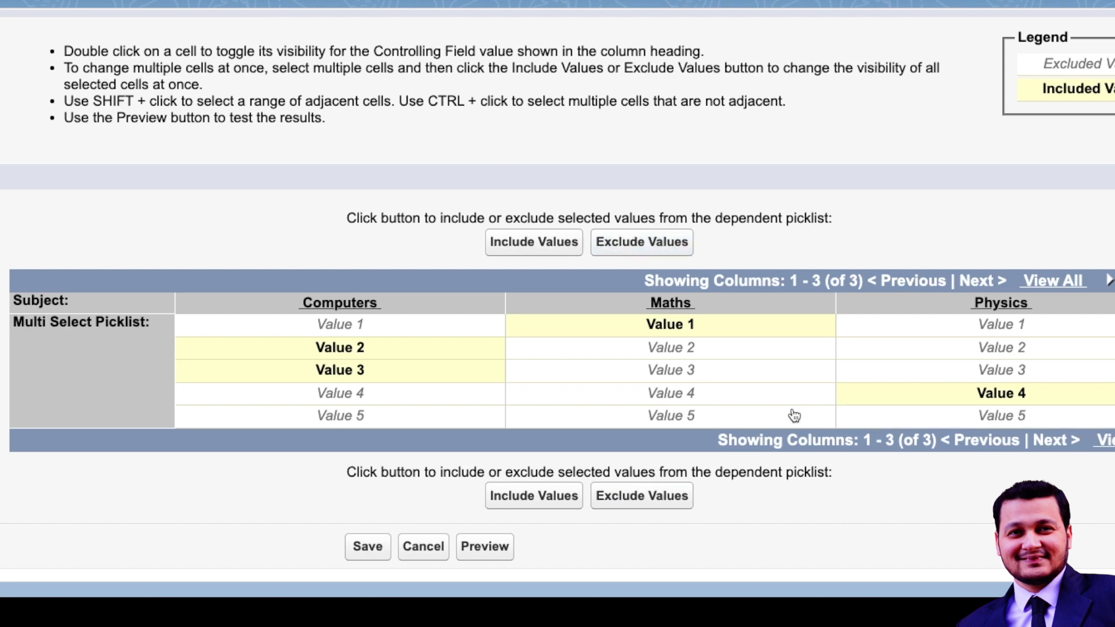
{"action": "left_click", "coordinate": [864, 418]}
{"action": "left_click", "coordinate": [544, 242]}
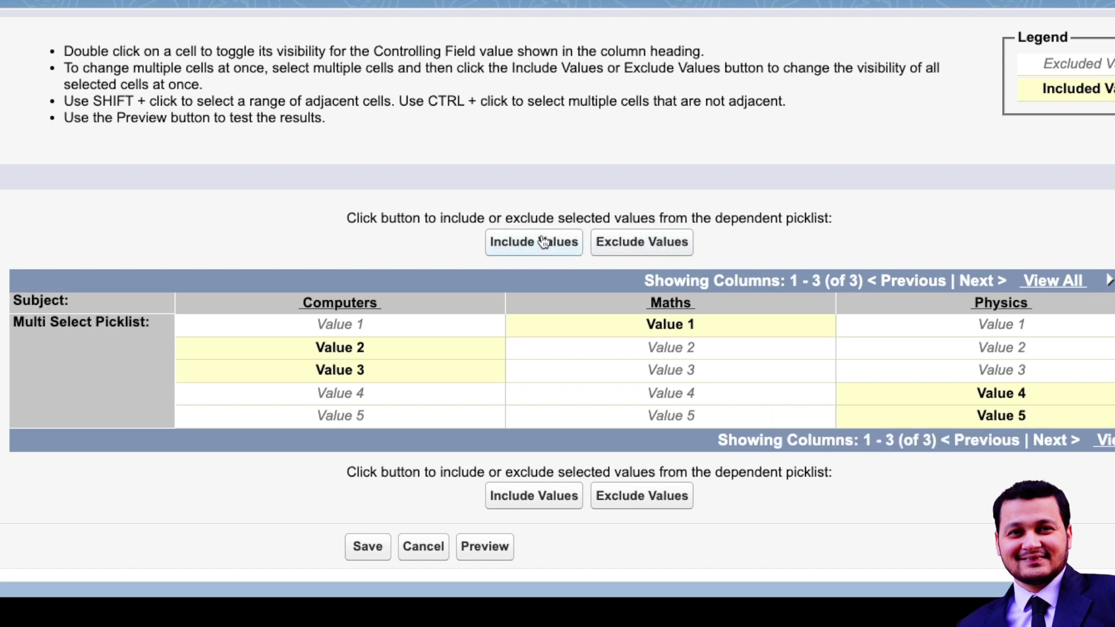
Save the field dependency between Subject and Multi Select Picklist.
{"action": "left_click", "coordinate": [372, 549]}
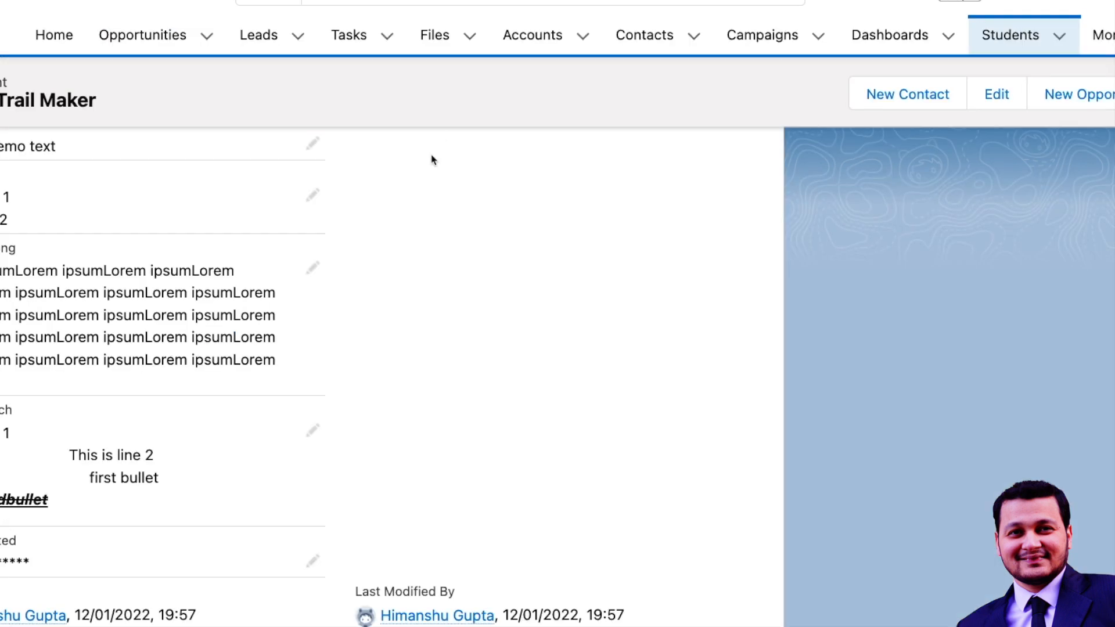
Open the form for a new Student record at its Subject and Multi Select Picklist fields.
{"action": "left_click", "coordinate": [1060, 38]}
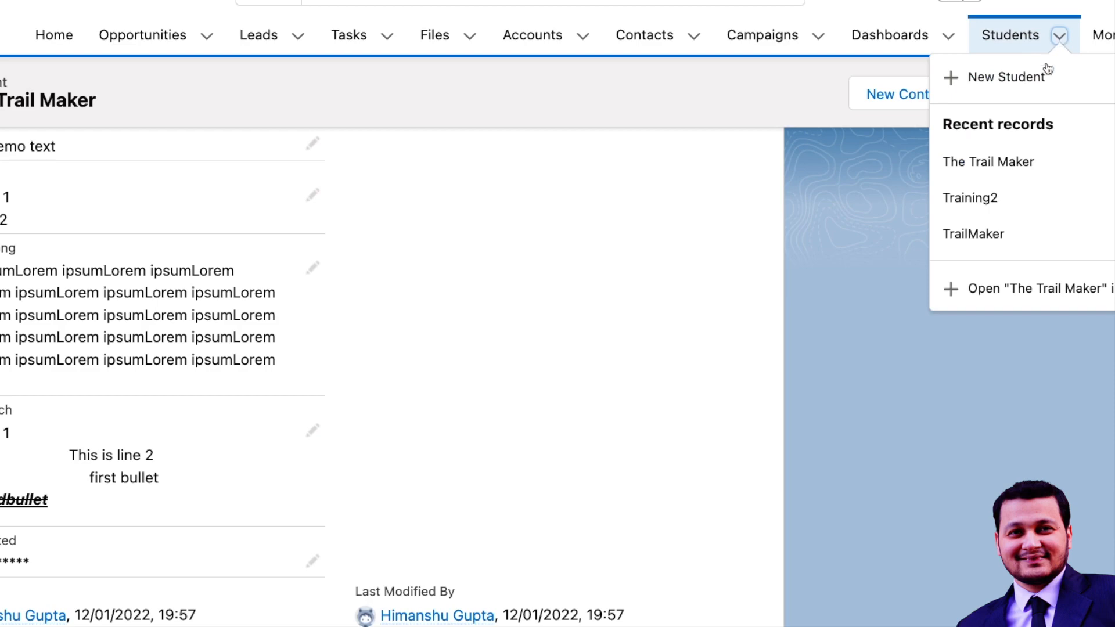
{"action": "left_click", "coordinate": [1035, 87]}
{"action": "scroll", "coordinate": [570, 311], "scroll_direction": "down", "scroll_amount": 7}
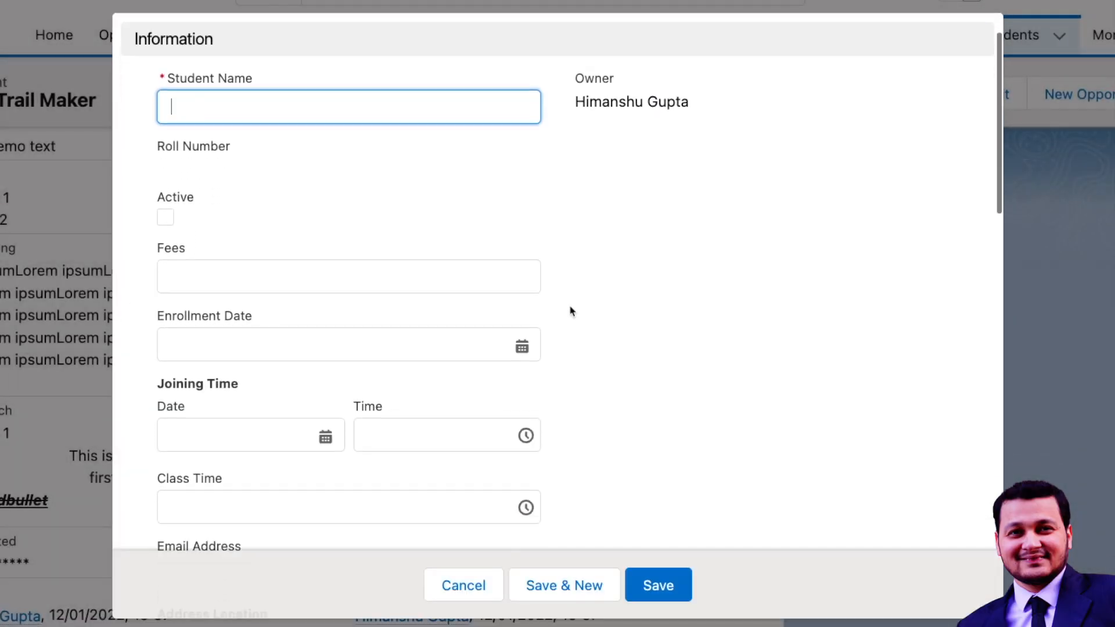
{"action": "scroll", "coordinate": [570, 311], "scroll_direction": "down", "scroll_amount": 8}
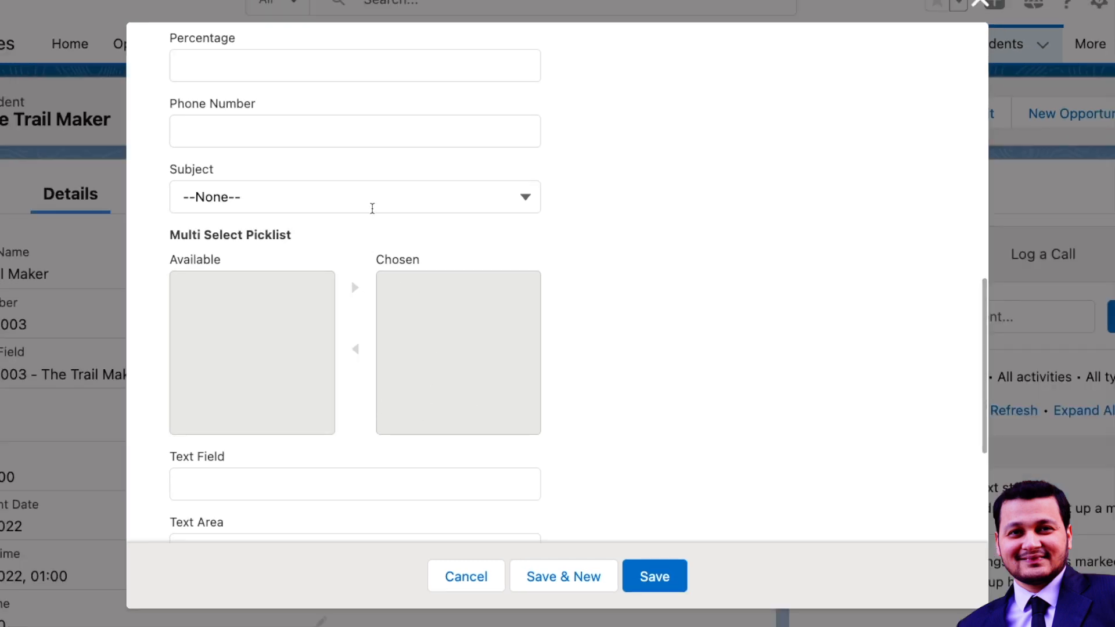
Set Subject to Computers and check which Multi Select Picklist values are available.
{"action": "left_click", "coordinate": [373, 204]}
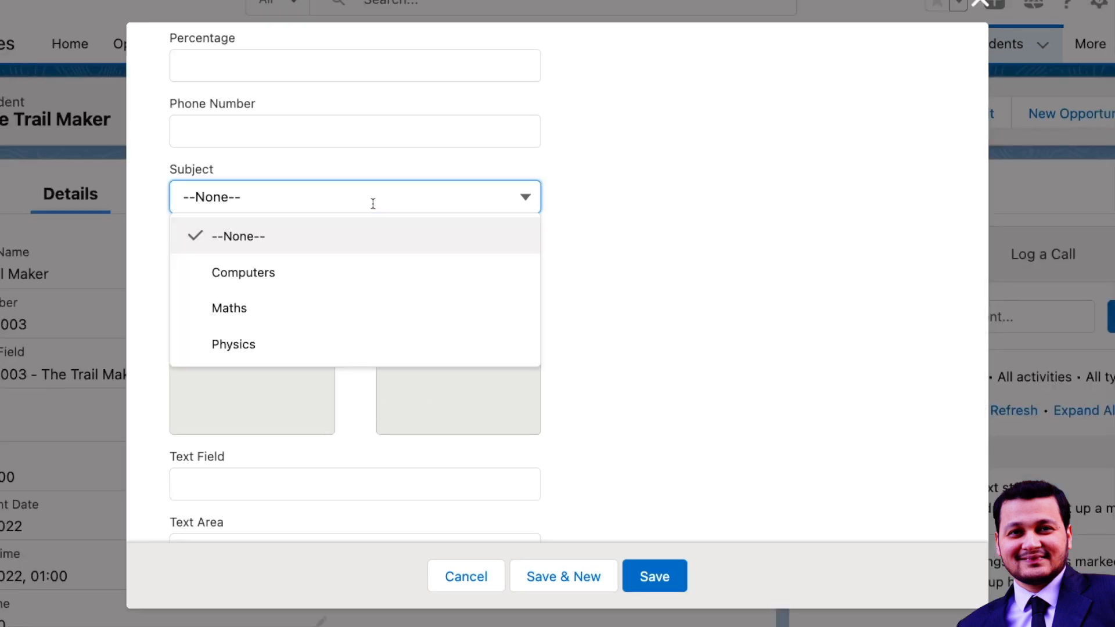
{"action": "left_click", "coordinate": [343, 273]}
{"action": "left_click", "coordinate": [227, 299]}
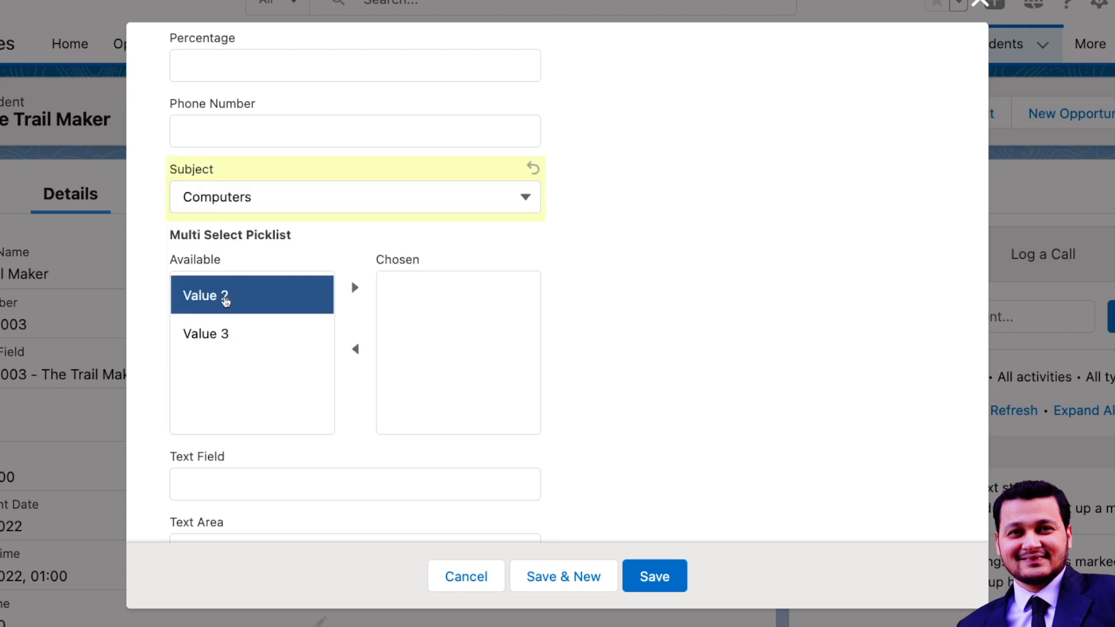
{"action": "left_click", "coordinate": [217, 340]}
{"action": "left_click", "coordinate": [245, 292]}
{"action": "left_click", "coordinate": [242, 332]}
Switch Subject to Maths and check which Multi Select Picklist values are available.
{"action": "left_click", "coordinate": [329, 197]}
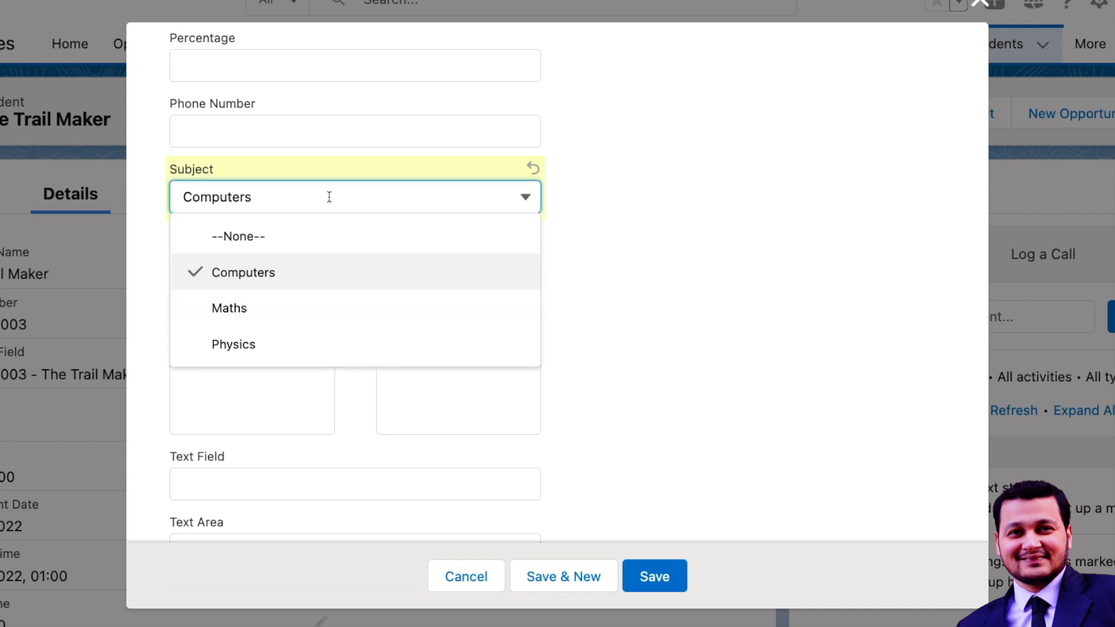
{"action": "left_click", "coordinate": [282, 312]}
{"action": "left_click", "coordinate": [247, 297]}
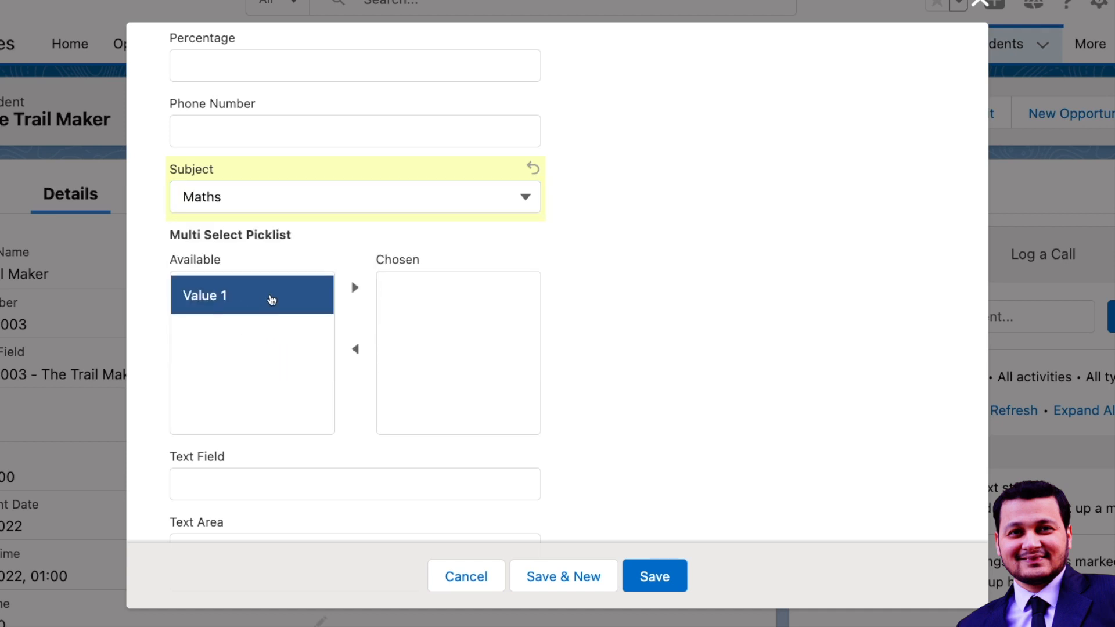
Switch Subject to Physics, check the available Multi Select Picklist values, and discard the new Student record.
{"action": "left_click", "coordinate": [289, 204]}
{"action": "left_click", "coordinate": [262, 347]}
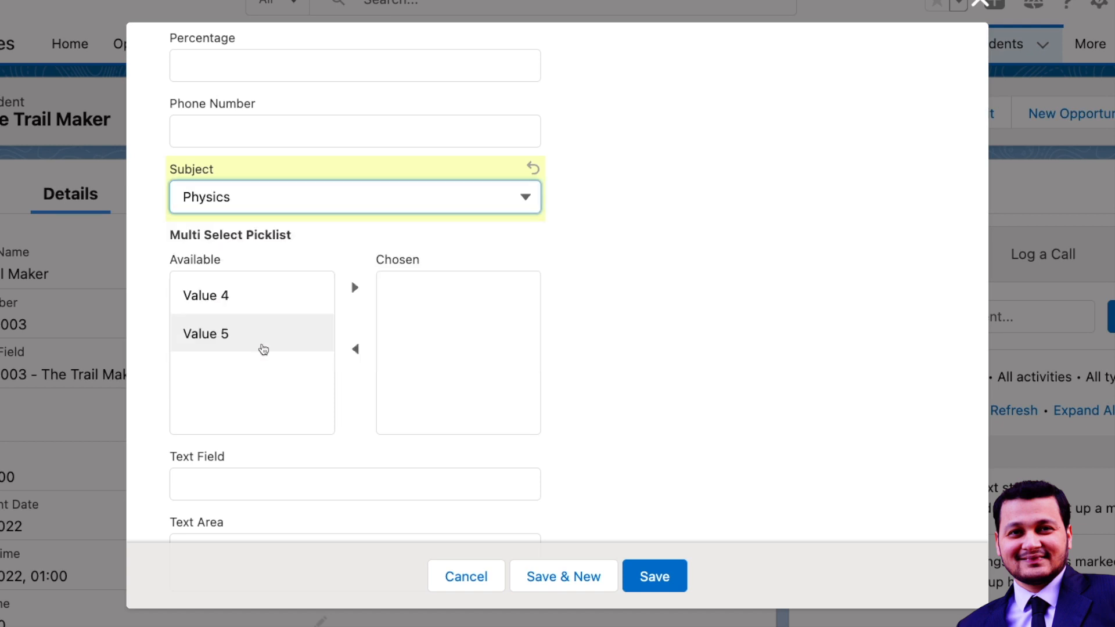
{"action": "left_click", "coordinate": [249, 302]}
{"action": "left_click", "coordinate": [246, 338]}
{"action": "left_click", "coordinate": [270, 305]}
{"action": "left_click", "coordinate": [281, 340]}
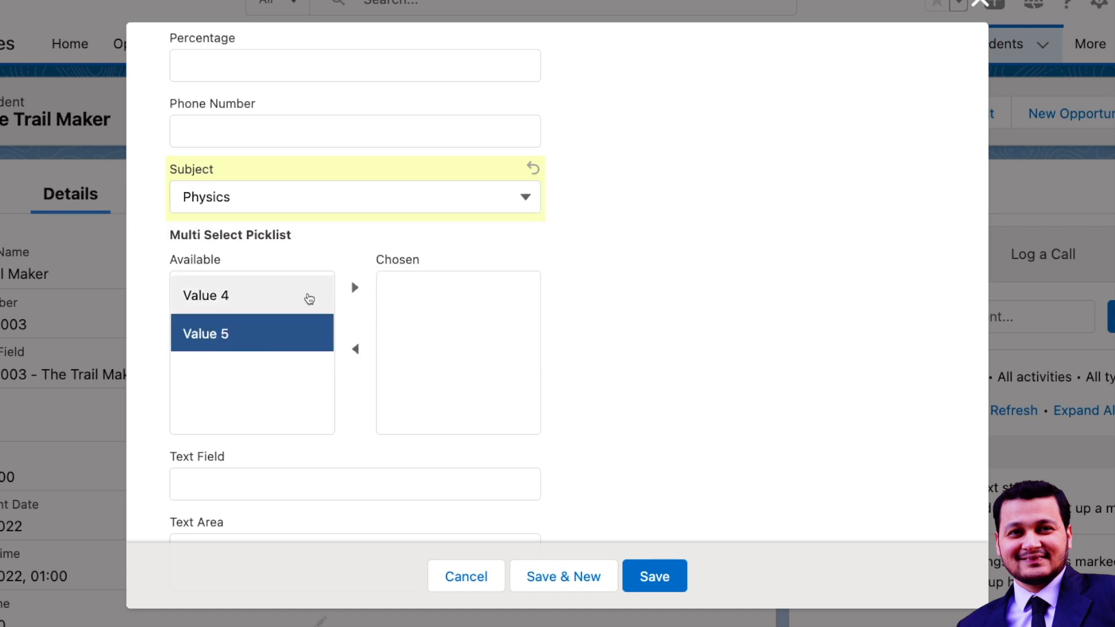
{"action": "left_click", "coordinate": [301, 305]}
{"action": "left_click", "coordinate": [453, 585]}
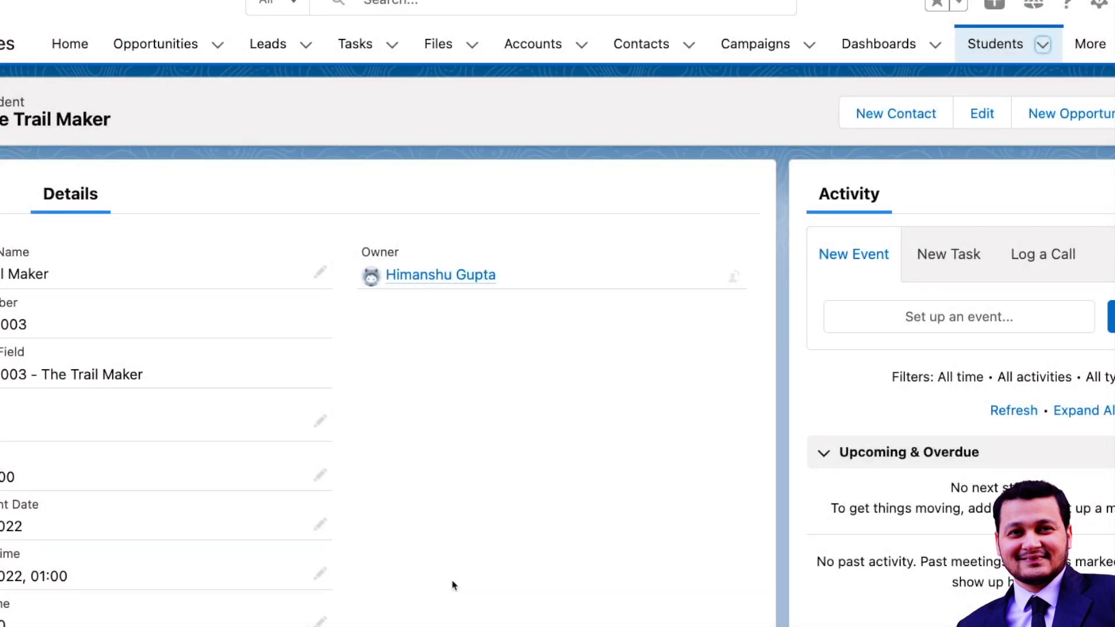